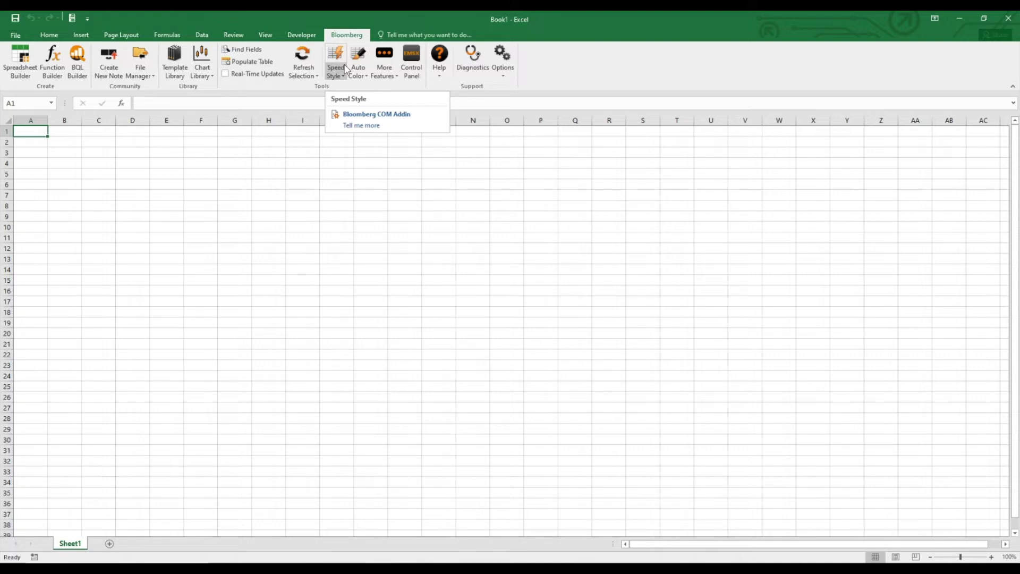
- Launch Spreadsheet Builder as a Blank Data Table and expand the EQUITYINDEX group of indices
{"action": "left_click", "coordinate": [20, 58]}
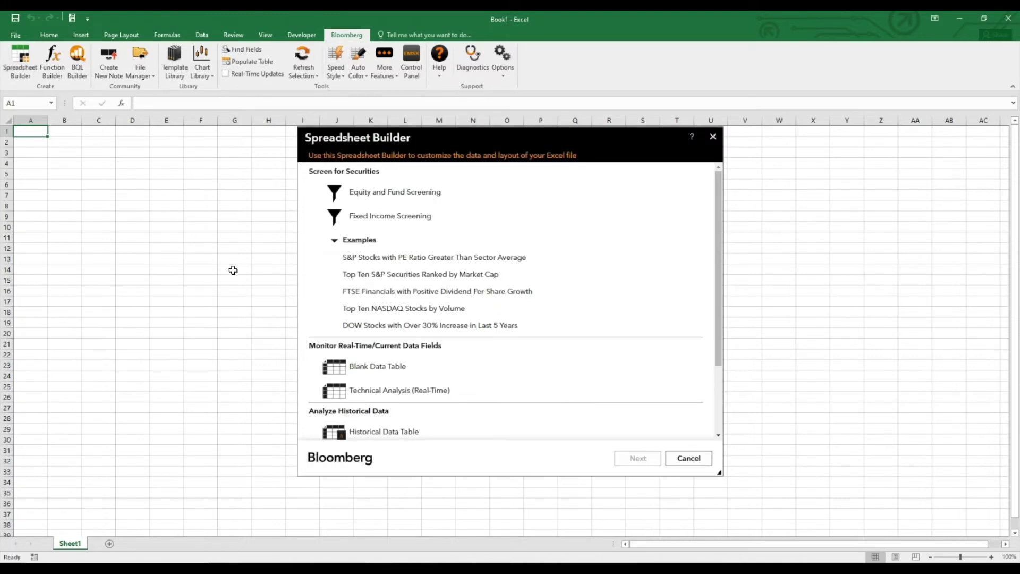
{"action": "left_click", "coordinate": [426, 370]}
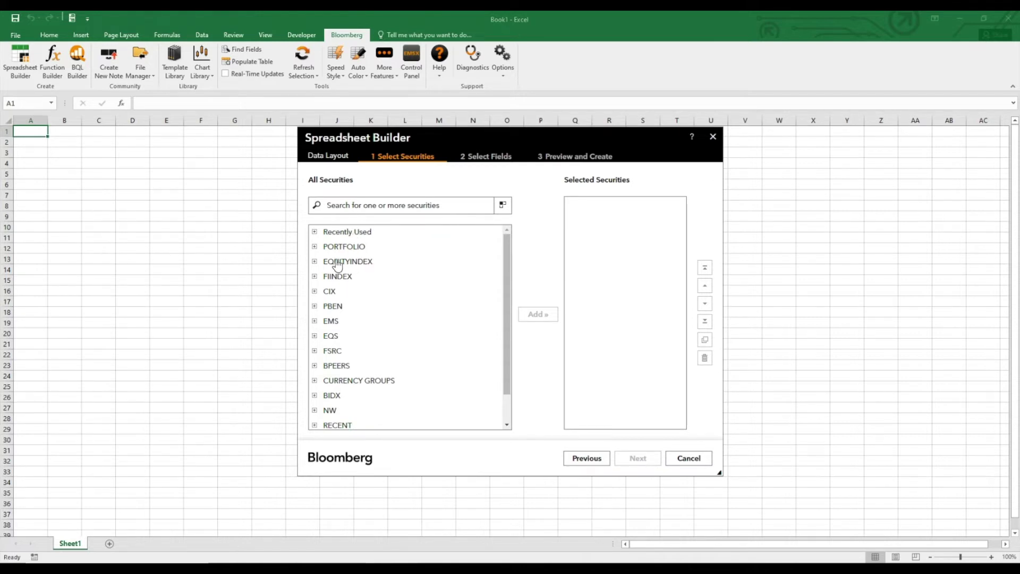
{"action": "left_click", "coordinate": [315, 262]}
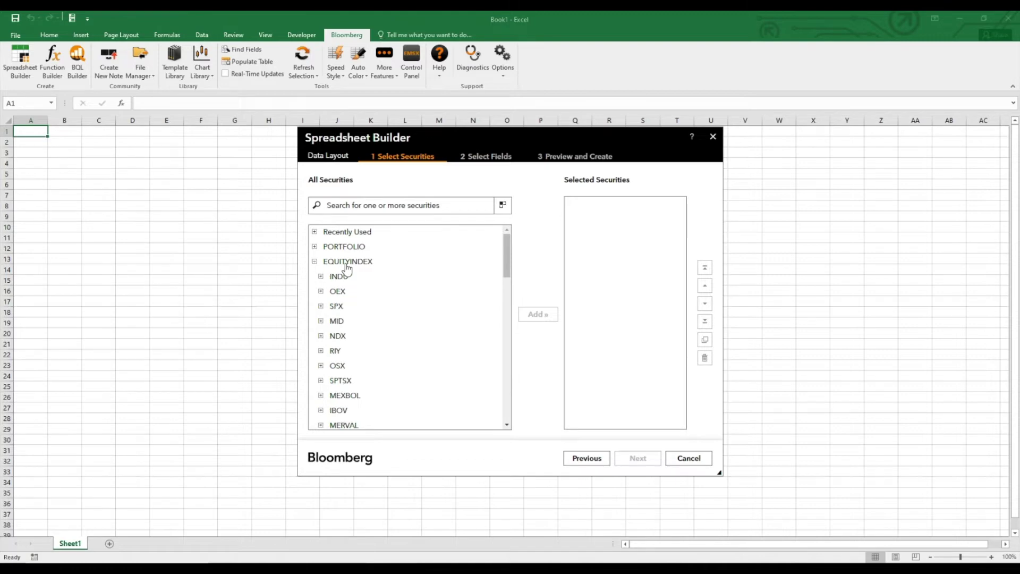
- Add all SPX member equities to the selected securities and continue to Select Fields
{"action": "double_click", "coordinate": [337, 307]}
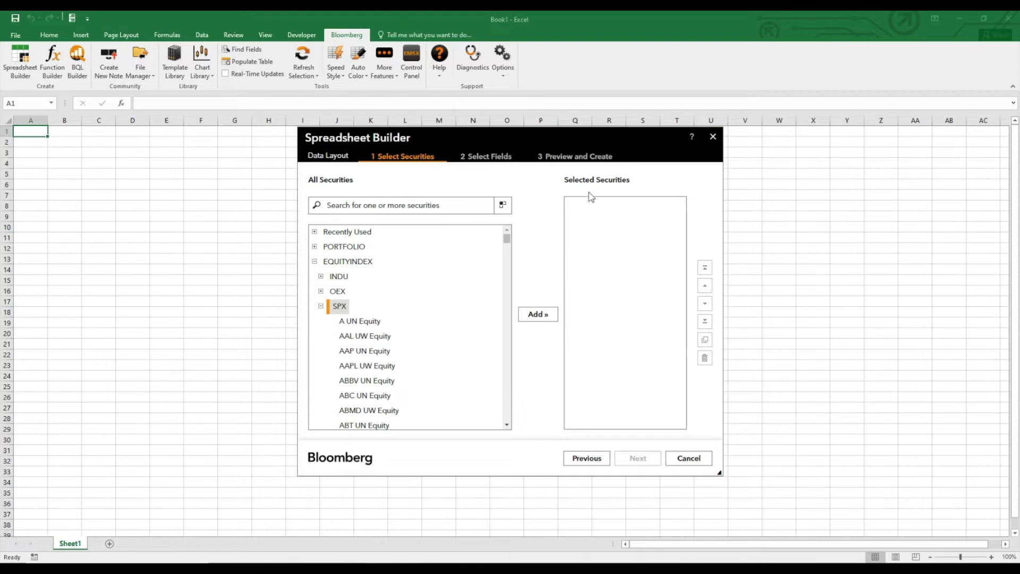
{"action": "left_click", "coordinate": [535, 316]}
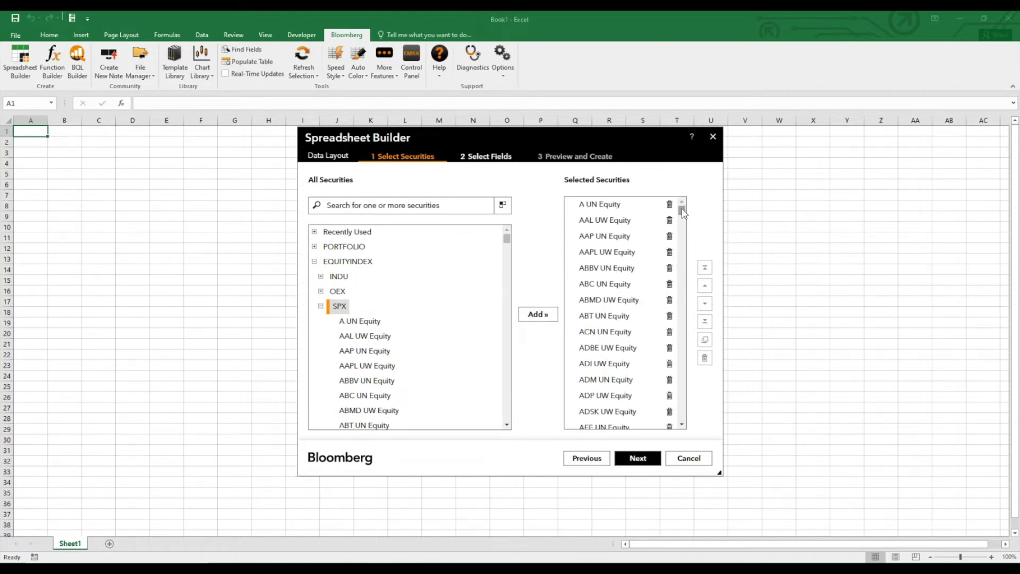
{"action": "mouse_move", "coordinate": [683, 212]}
{"action": "left_mouse_down"}
{"action": "mouse_move", "coordinate": [684, 285]}
{"action": "mouse_move", "coordinate": [682, 206]}
{"action": "left_mouse_up"}
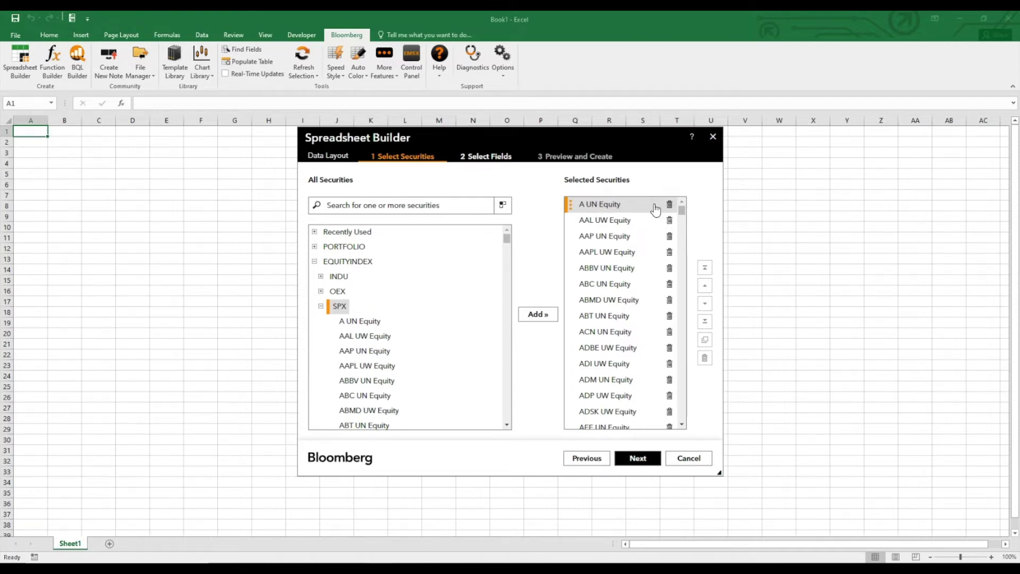
{"action": "left_click", "coordinate": [640, 458]}
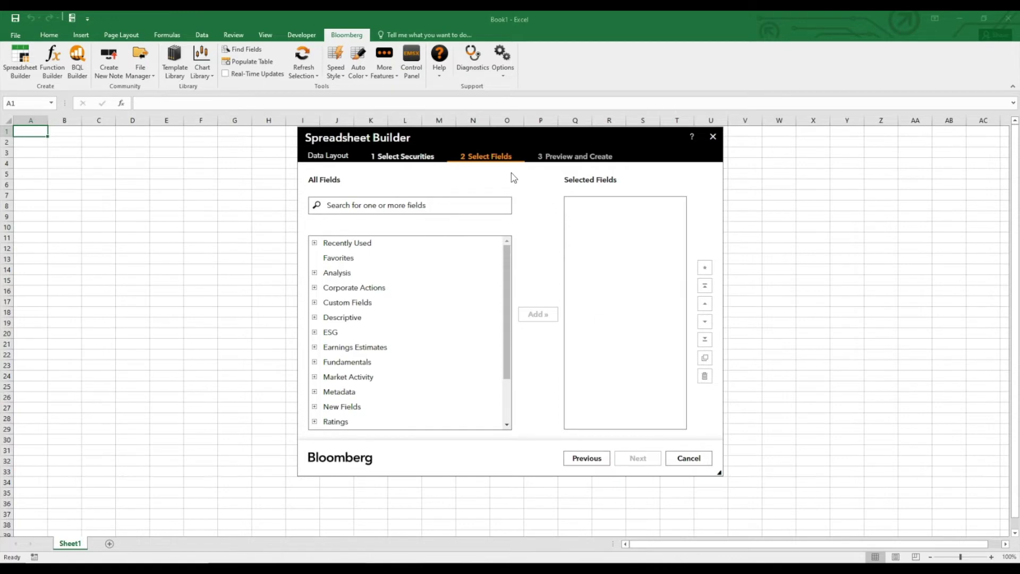
- Pick the Basic Earnings per Share and Last Price fields, then continue to Preview and Create
{"action": "left_click", "coordinate": [356, 205]}
{"action": "type", "text": "EPS"}
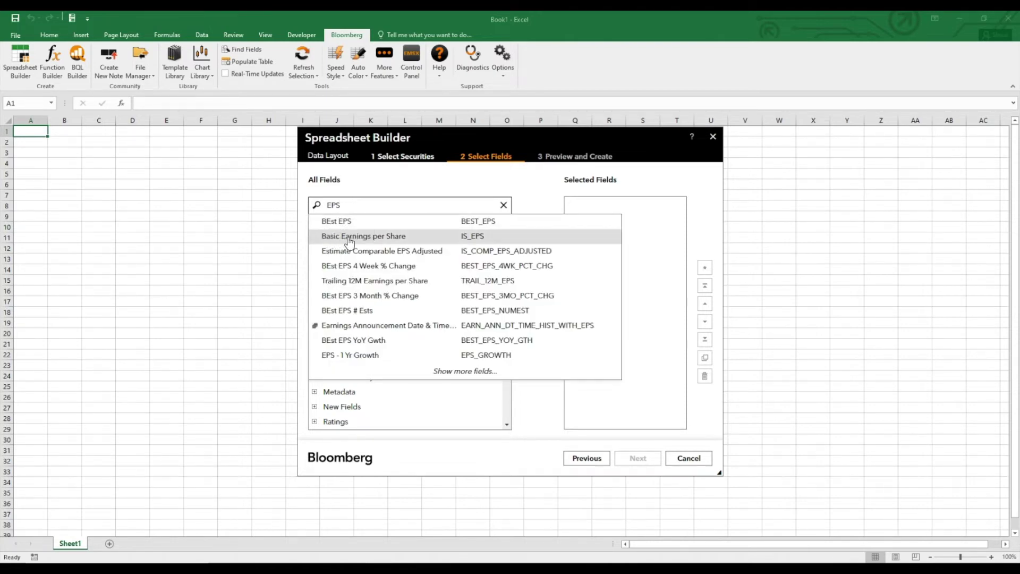
{"action": "left_click", "coordinate": [371, 236]}
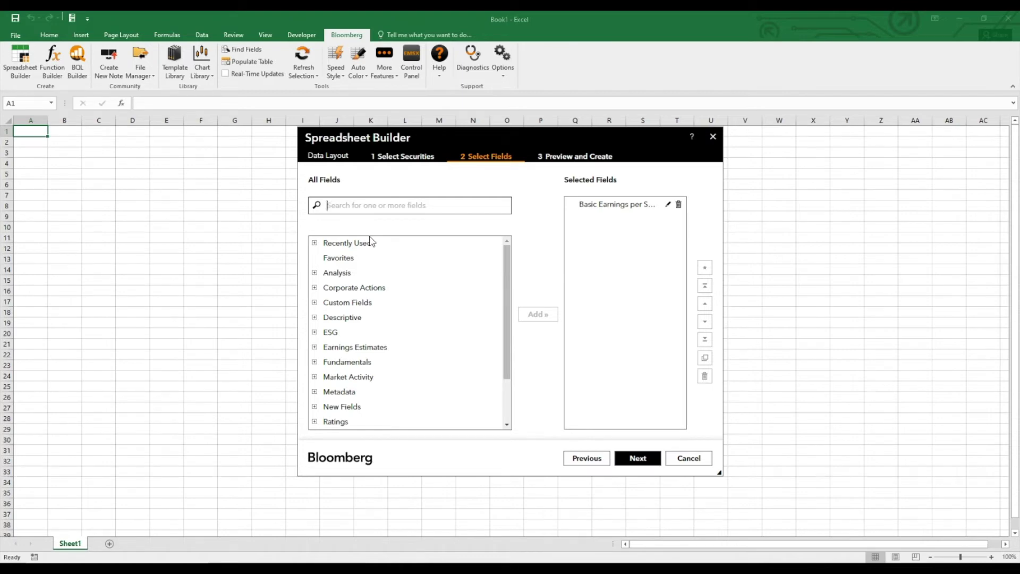
{"action": "type", "text": "last"}
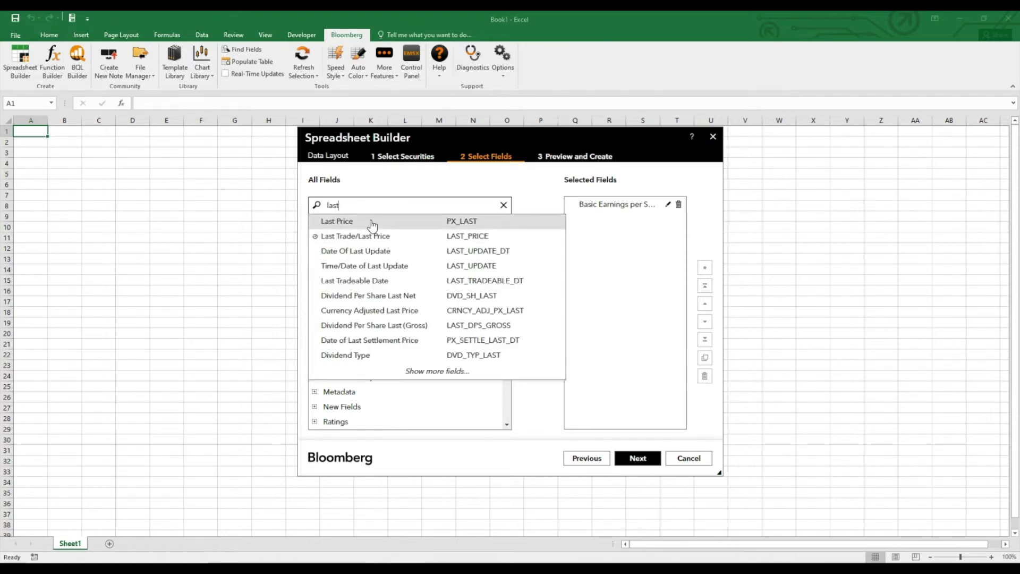
{"action": "left_click", "coordinate": [371, 221]}
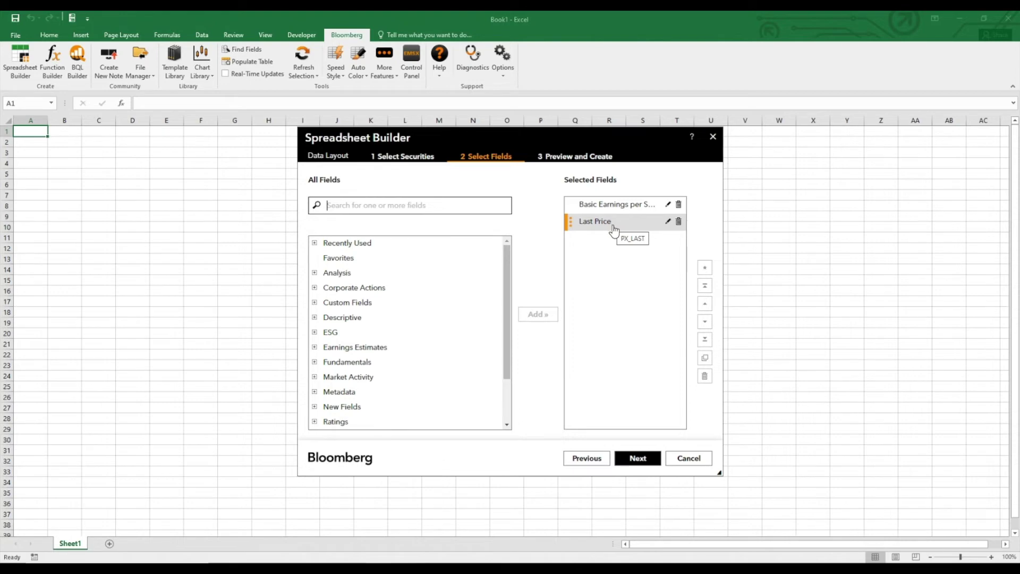
{"action": "left_click", "coordinate": [638, 460]}
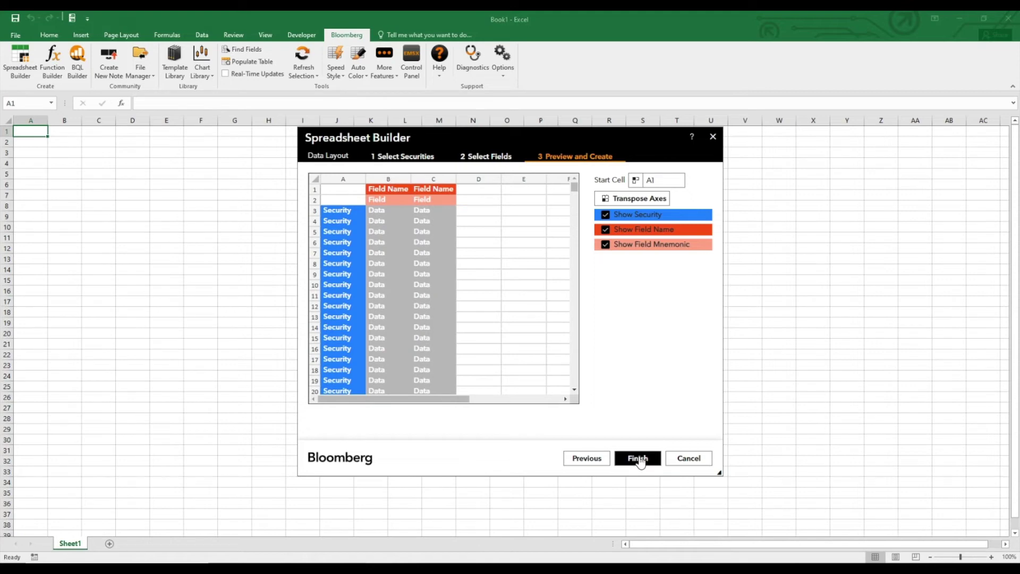
- Finish the builder at Start Cell A1, writing SPX tickers with IS_EPS and PX_LAST columns
{"action": "left_click", "coordinate": [640, 460]}
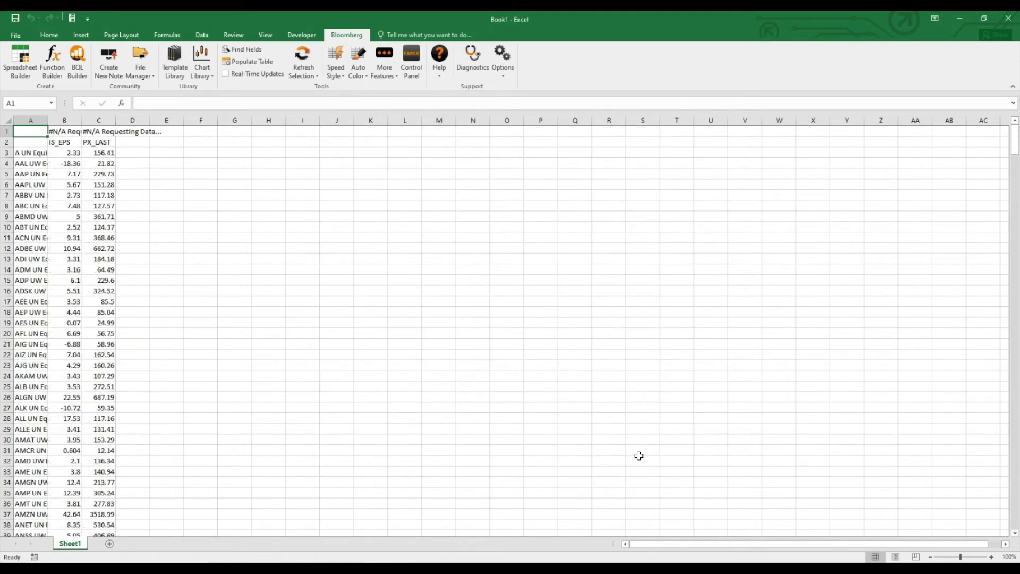
{"action": "left_click", "coordinate": [235, 152]}
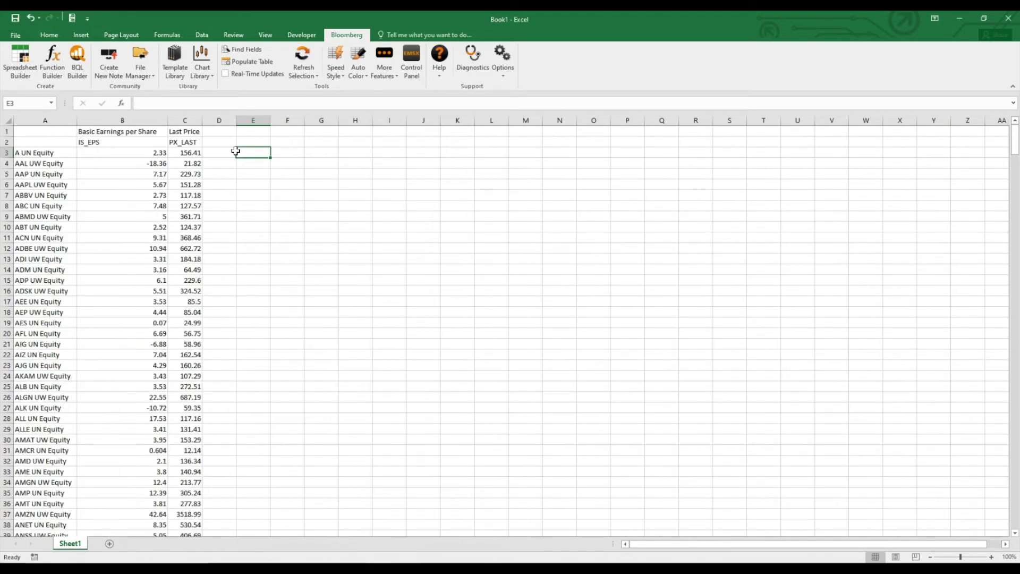
{"action": "left_click", "coordinate": [218, 153]}
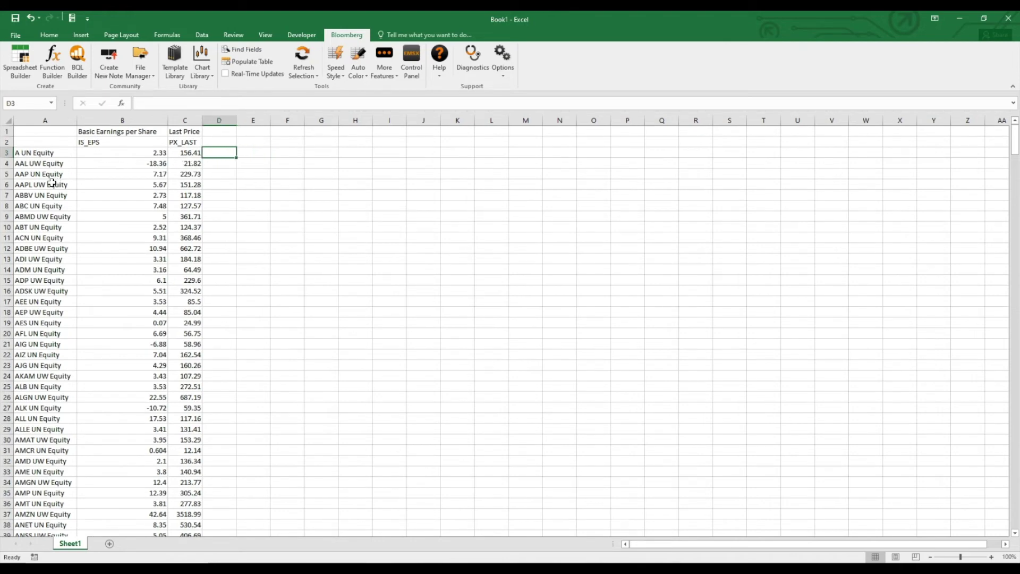
{"action": "left_click", "coordinate": [3, 185]}
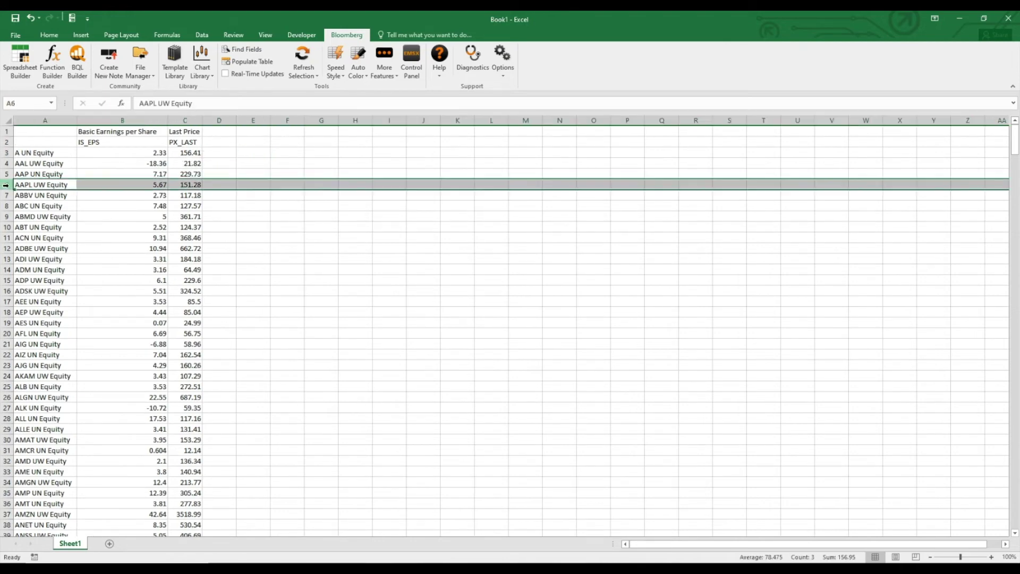
{"action": "left_click", "coordinate": [134, 184]}
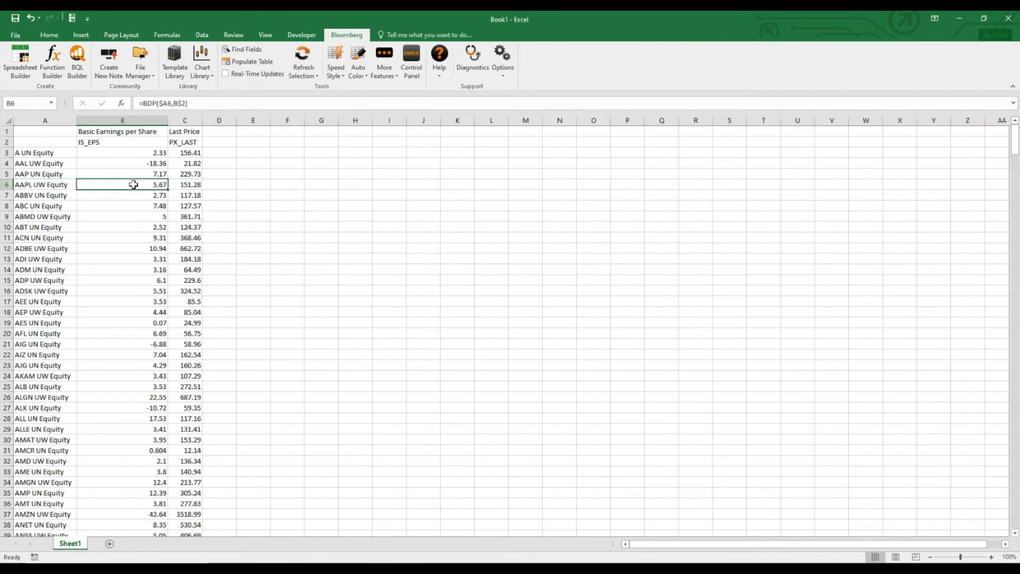
{"action": "left_click", "coordinate": [174, 185]}
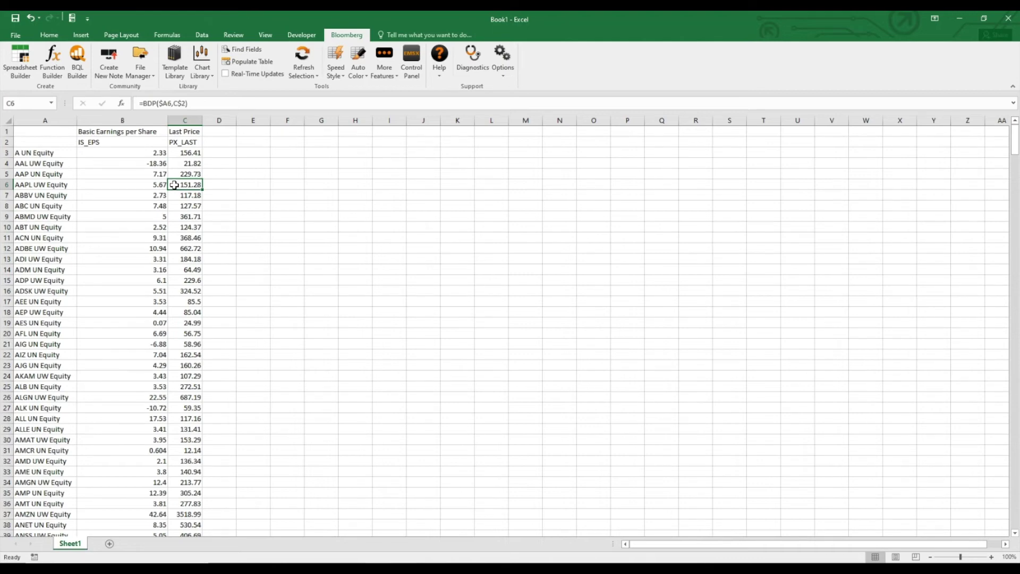
{"action": "left_click", "coordinate": [217, 133]}
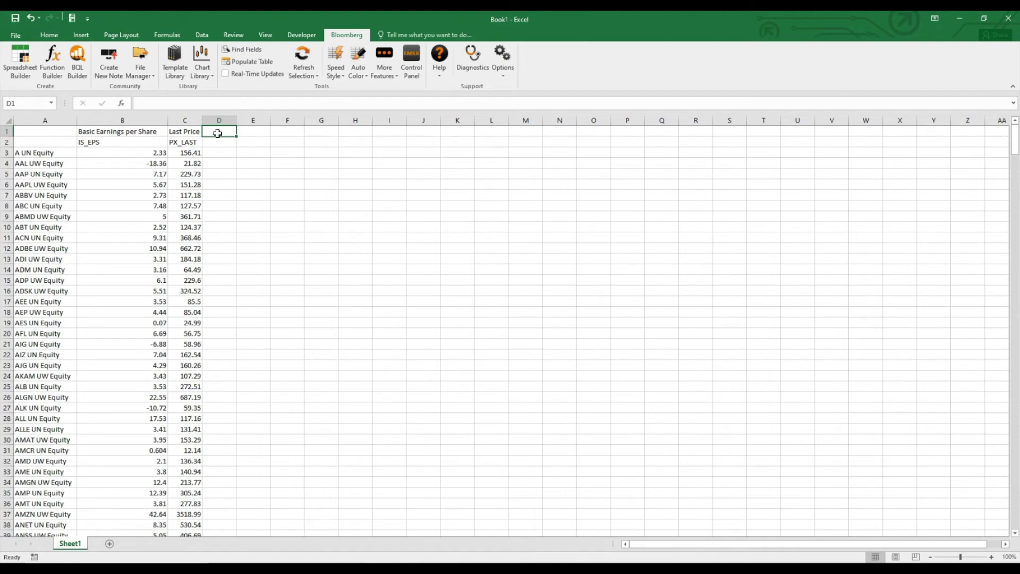
- Head column D 'P/E' and fill =C3/B3 down every row (67.12876 for A UN Equity)
{"action": "type", "text": "P/E"}
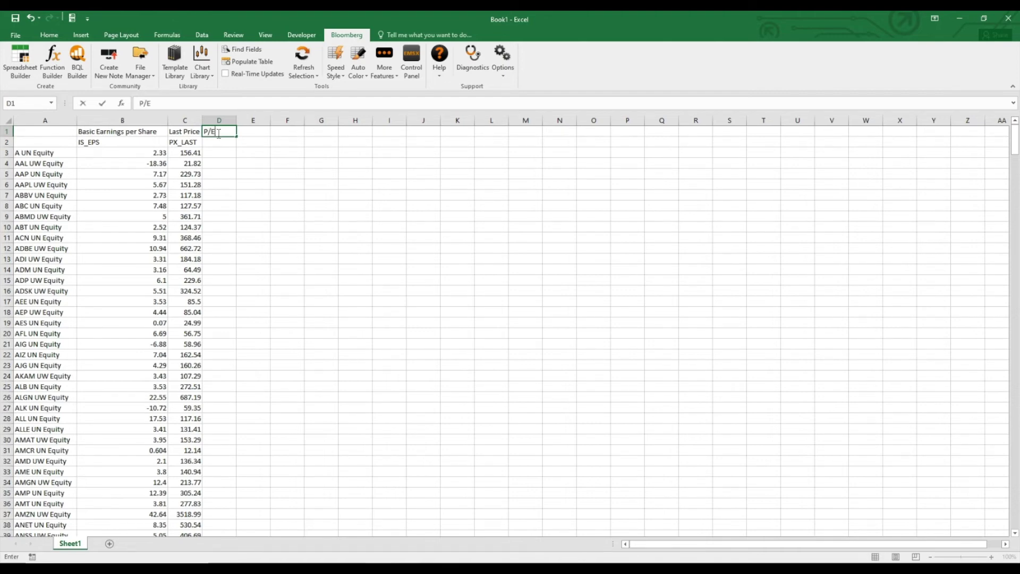
{"action": "key", "text": "Return"}
{"action": "left_click", "coordinate": [216, 152]}
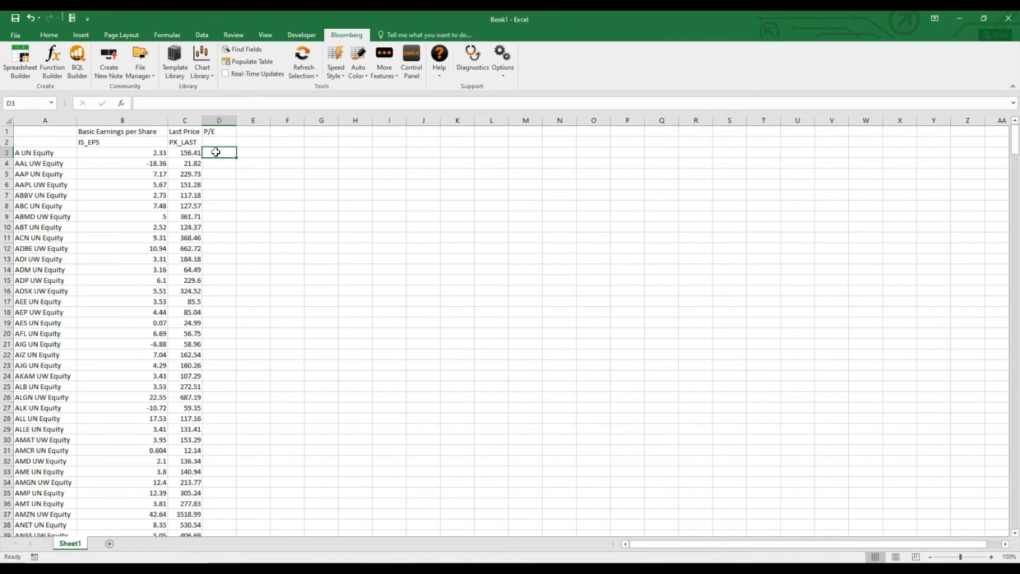
{"action": "type", "text": "="}
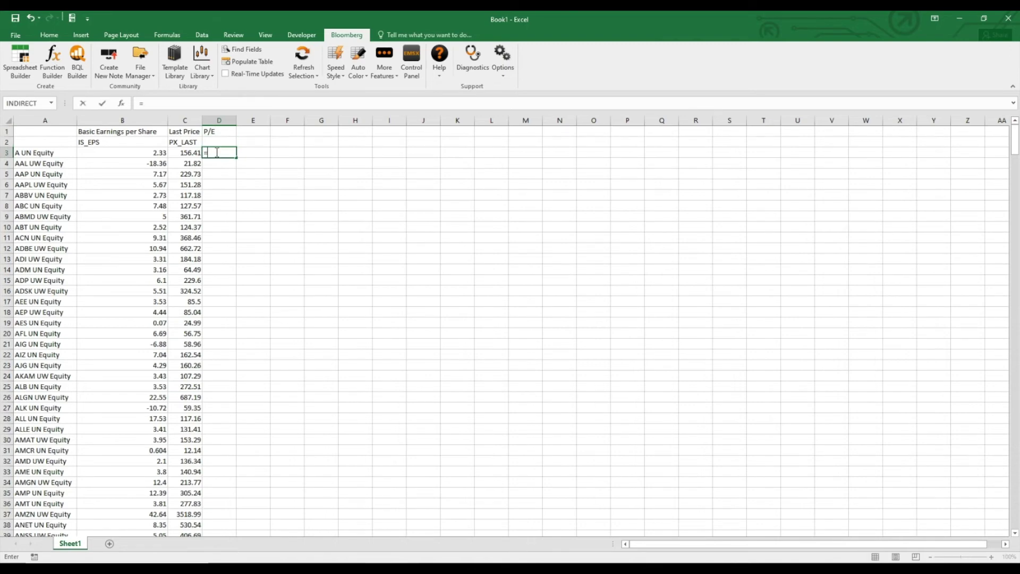
{"action": "left_click", "coordinate": [186, 153]}
{"action": "type", "text": "/"}
{"action": "left_click", "coordinate": [147, 153]}
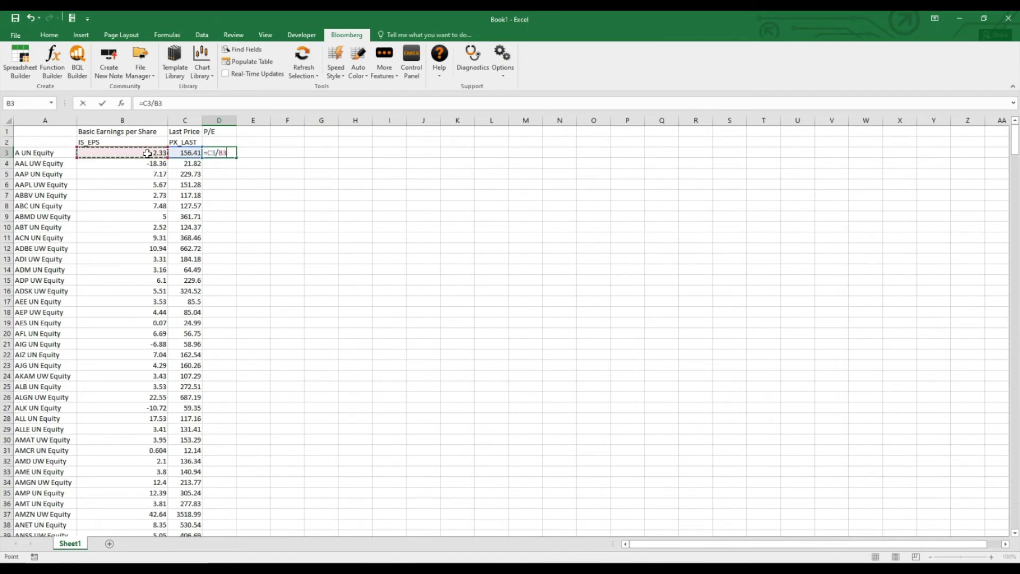
{"action": "key", "text": "Return"}
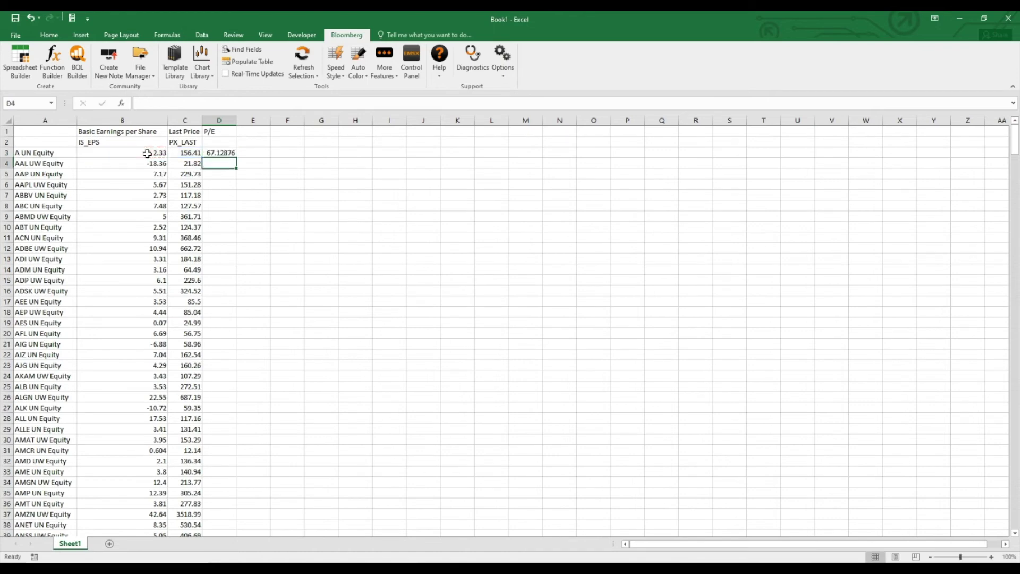
{"action": "left_click", "coordinate": [226, 154]}
{"action": "double_click", "coordinate": [236, 157]}
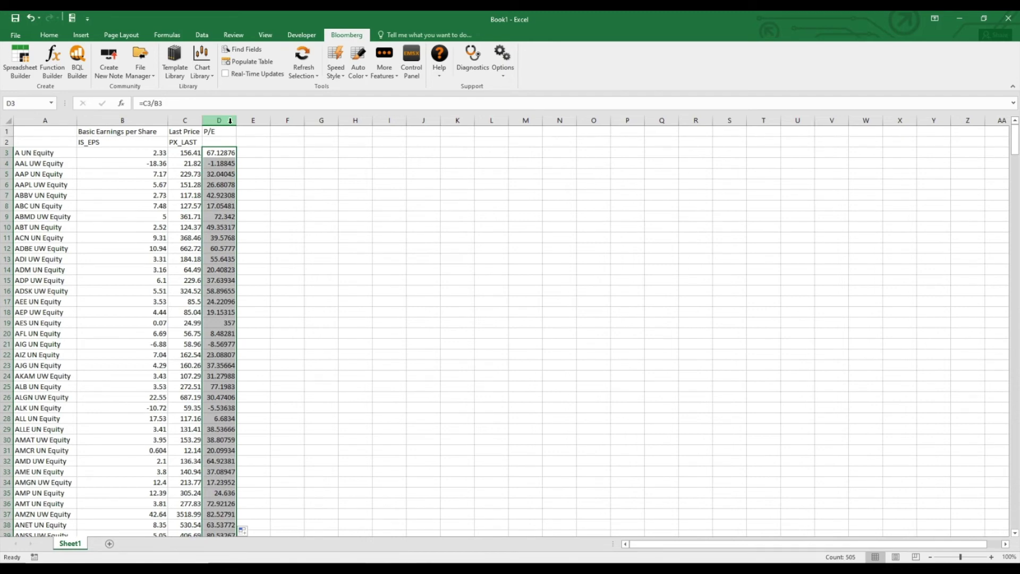
{"action": "left_click", "coordinate": [226, 132]}
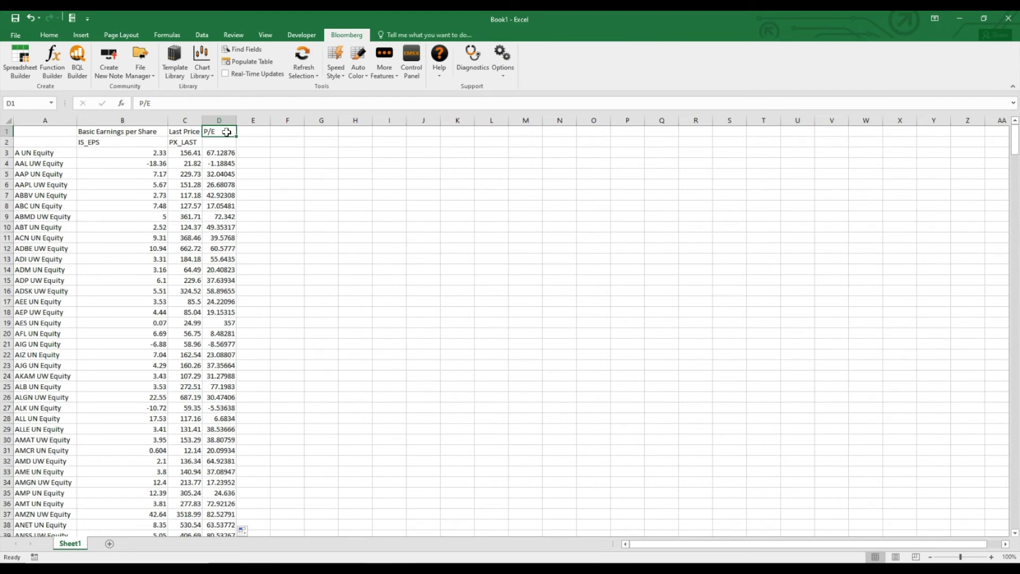
- Head column E 'E/P' and fill =B3/C3 down every row (0.014897 for A UN Equity)
{"action": "left_click", "coordinate": [256, 133]}
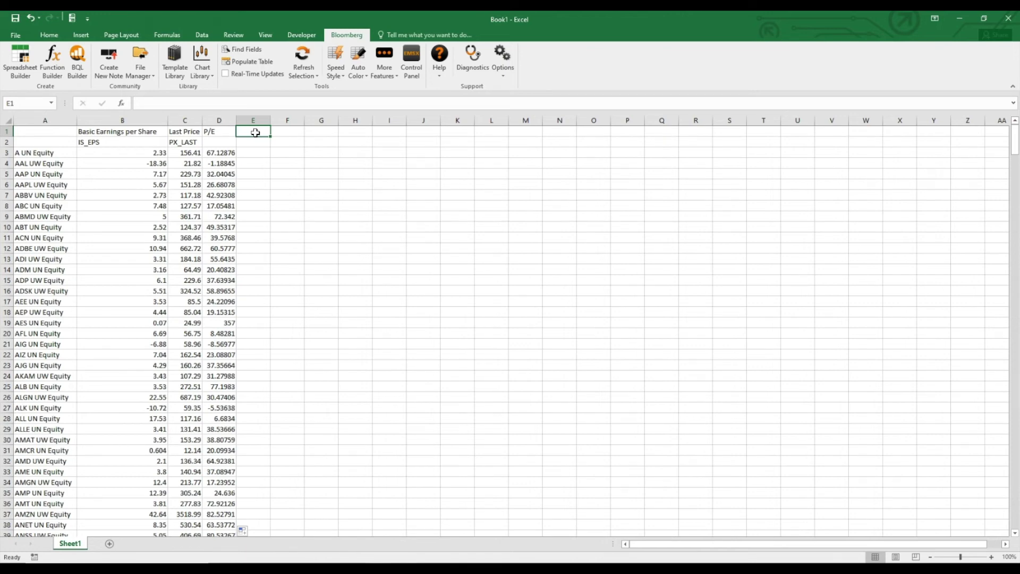
{"action": "type", "text": "E"}
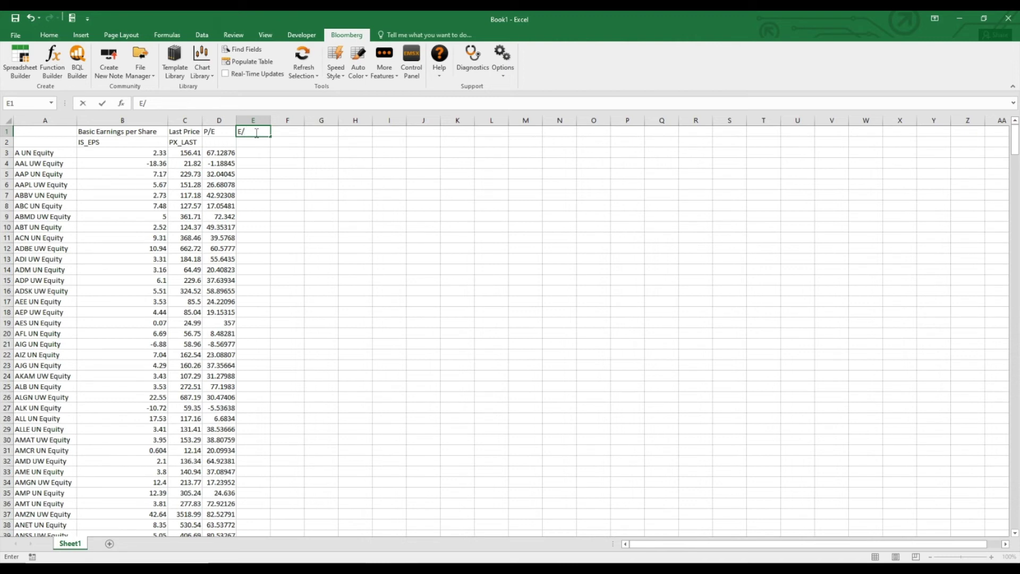
{"action": "type", "text": "/P"}
{"action": "left_click", "coordinate": [253, 153]}
{"action": "type", "text": "="}
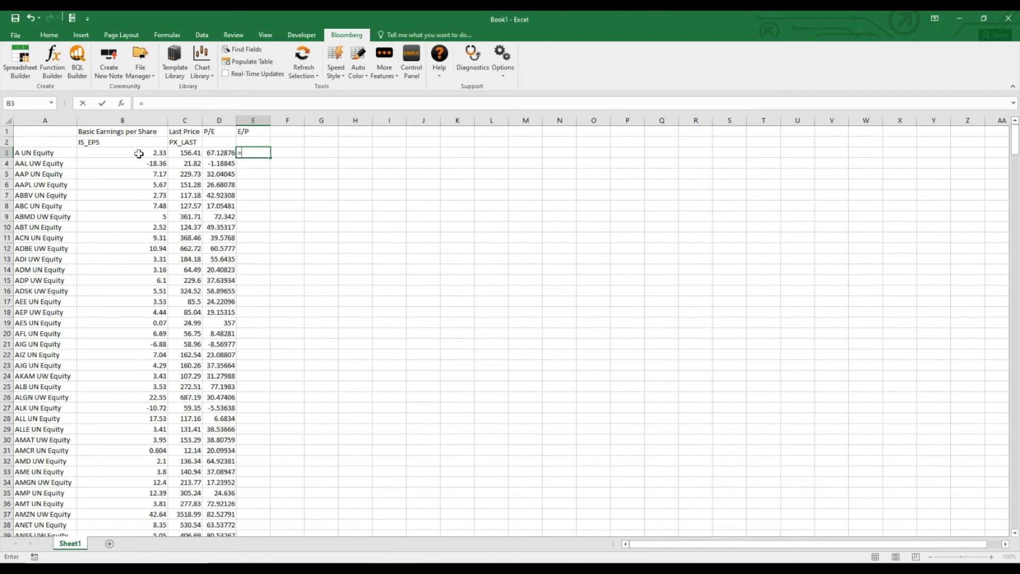
{"action": "left_click", "coordinate": [139, 154]}
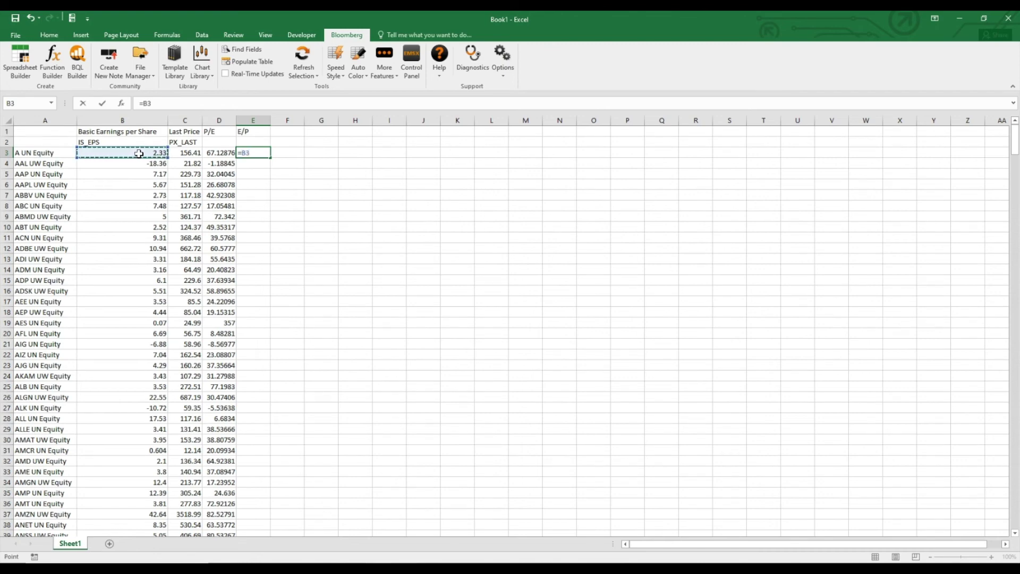
{"action": "type", "text": "/"}
{"action": "left_click", "coordinate": [178, 154]}
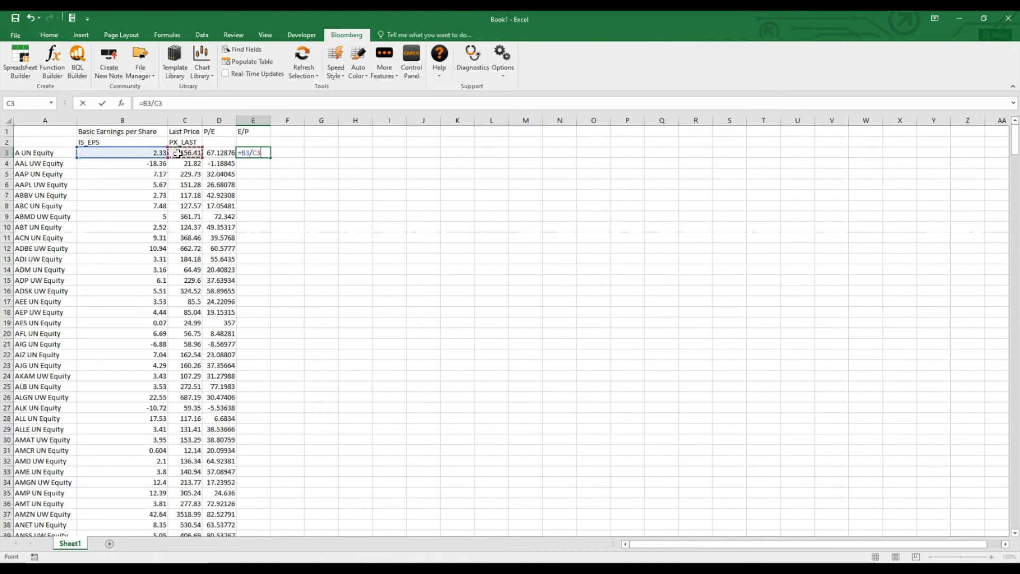
{"action": "key", "text": "ctrl+Return"}
{"action": "double_click", "coordinate": [270, 158]}
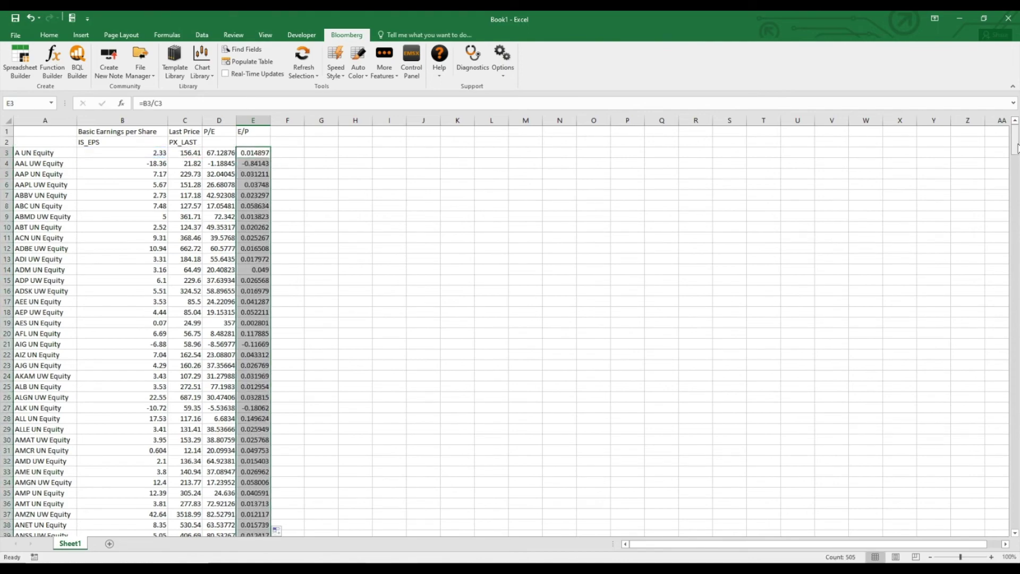
{"action": "mouse_move", "coordinate": [1018, 147]}
{"action": "left_mouse_down"}
{"action": "mouse_move", "coordinate": [1017, 420]}
{"action": "mouse_move", "coordinate": [1016, 137]}
{"action": "left_mouse_up"}
{"action": "left_click", "coordinate": [322, 171]}
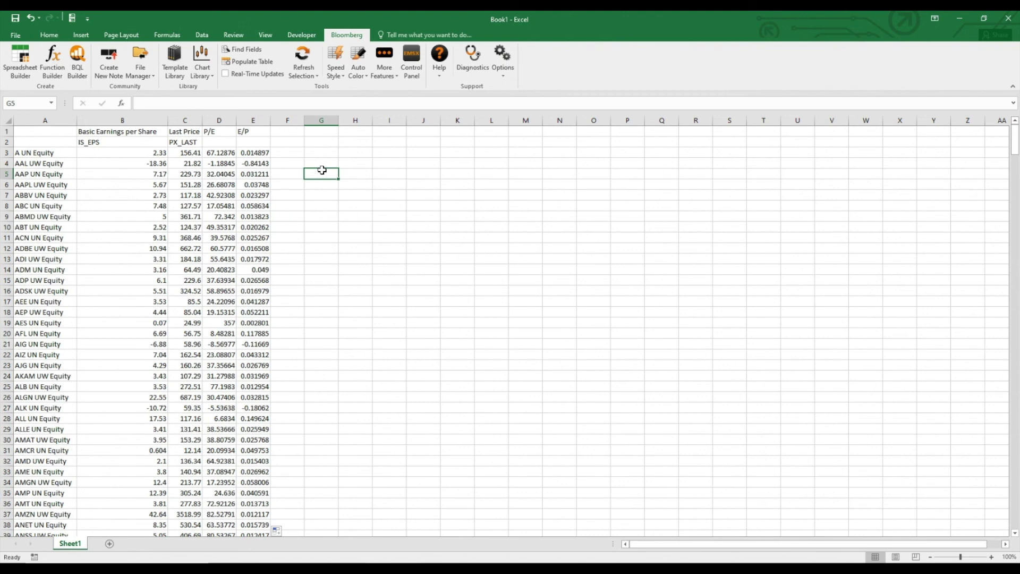